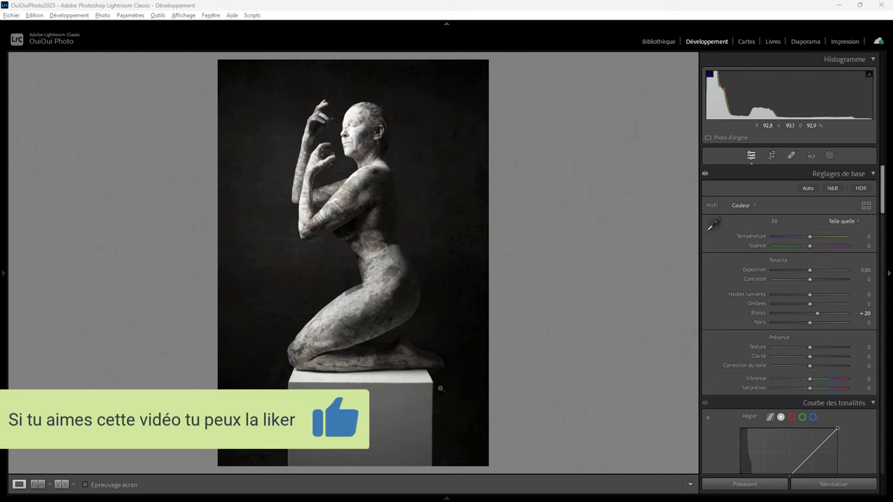
- Advance to the next kneeling statue photo and enlarge it on screen
click(447, 498)
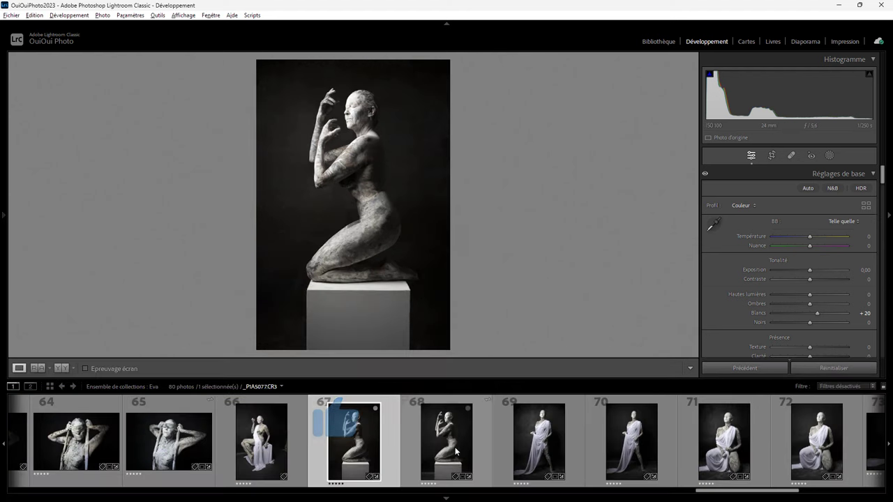
key(Right)
click(459, 499)
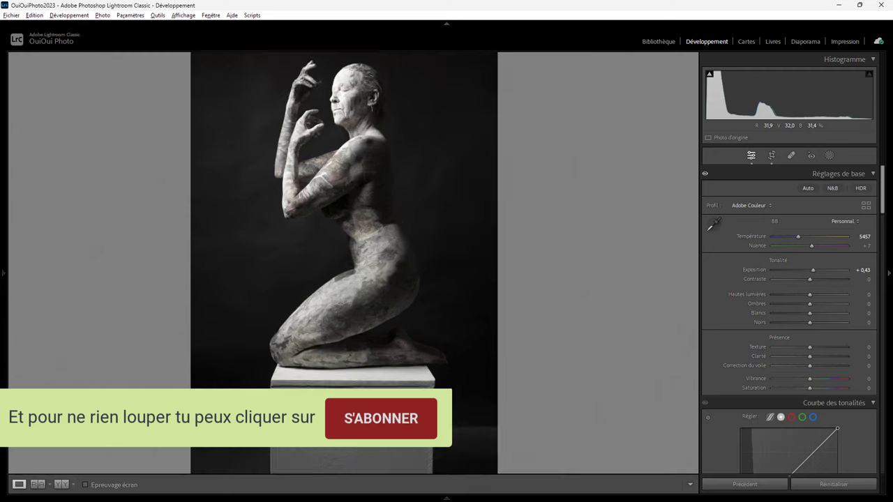
- Inspect the pedestal's edges, top lip and face at 1:1, then return to full view
click(390, 397)
drag(391, 397, 433, 235)
drag(440, 369, 440, 215)
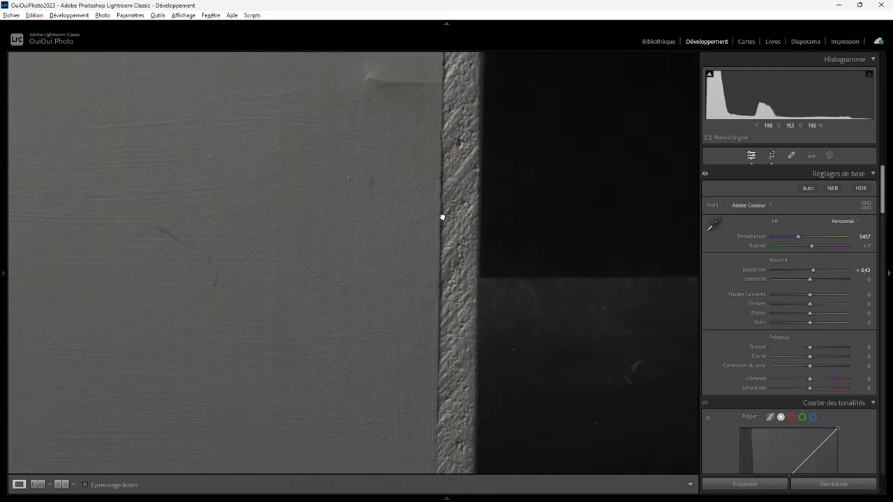
drag(391, 295, 428, 466)
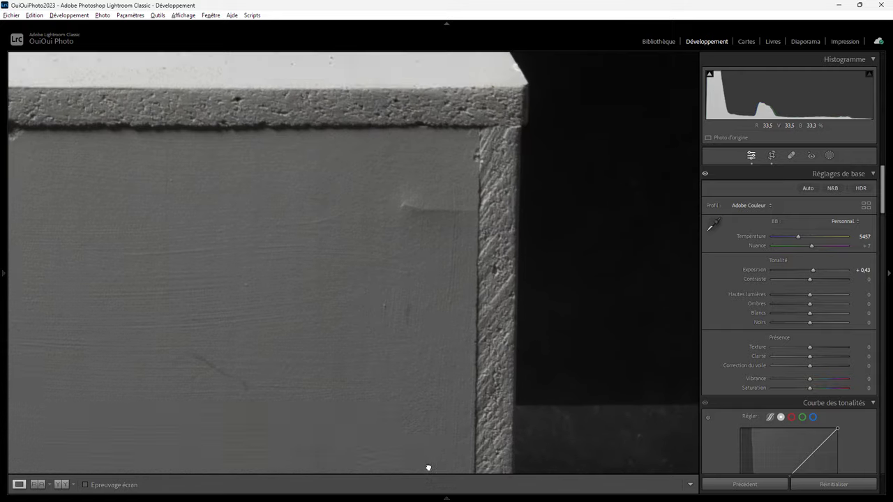
drag(462, 214, 478, 303)
drag(357, 299, 593, 309)
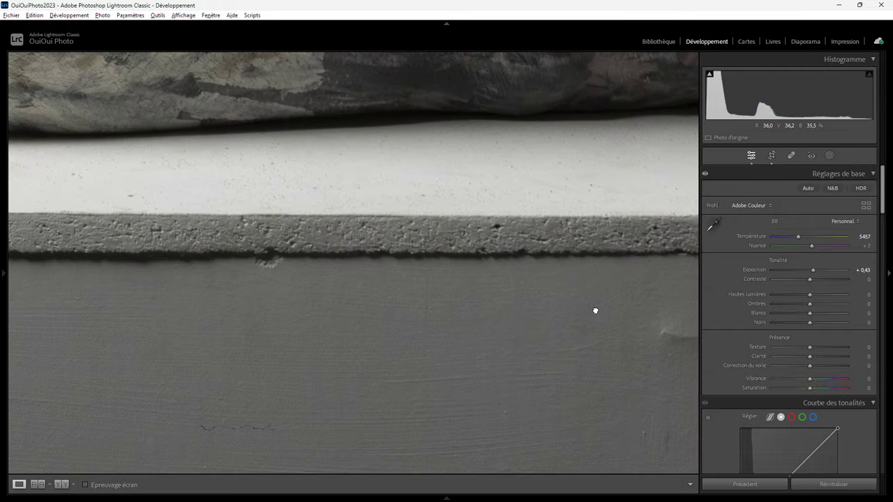
drag(258, 327, 520, 303)
drag(185, 305, 476, 303)
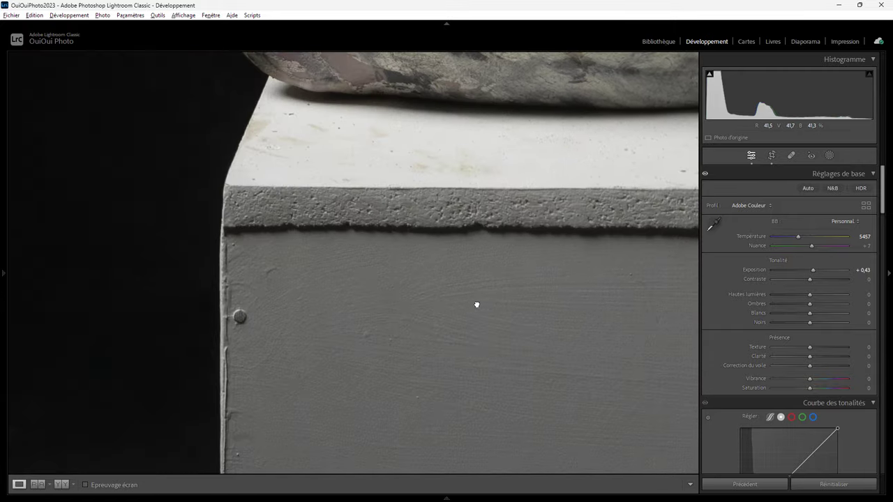
drag(342, 353, 246, 165)
drag(454, 342, 432, 289)
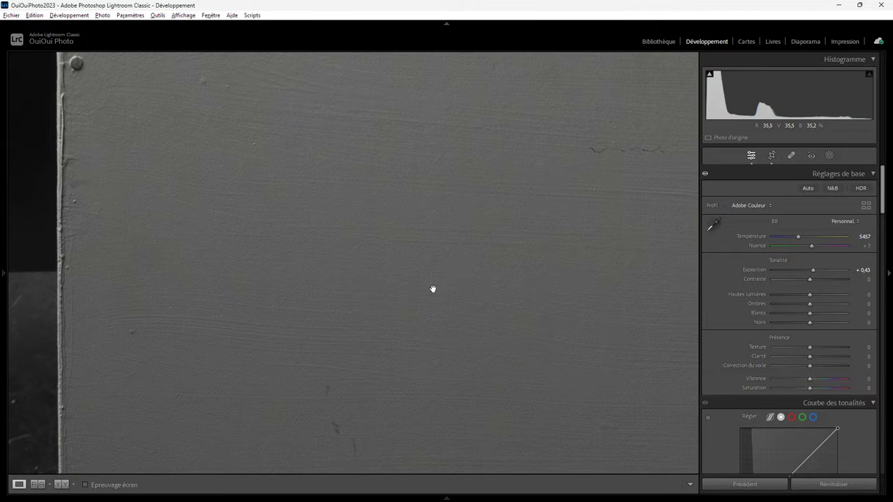
click(452, 287)
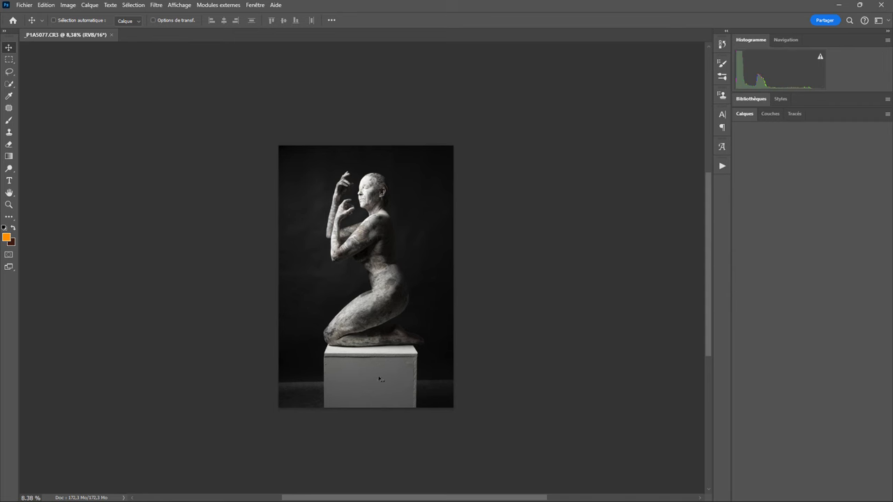
- Zoom to about 42% and center the view on the pedestal and the statue's feet
alt+scroll(379, 379, up, 2)
alt+scroll(403, 366, up, 8)
mouse_move(411, 331)
mouse_down()
mouse_move(486, 226)
mouse_move(526, 293)
mouse_up()
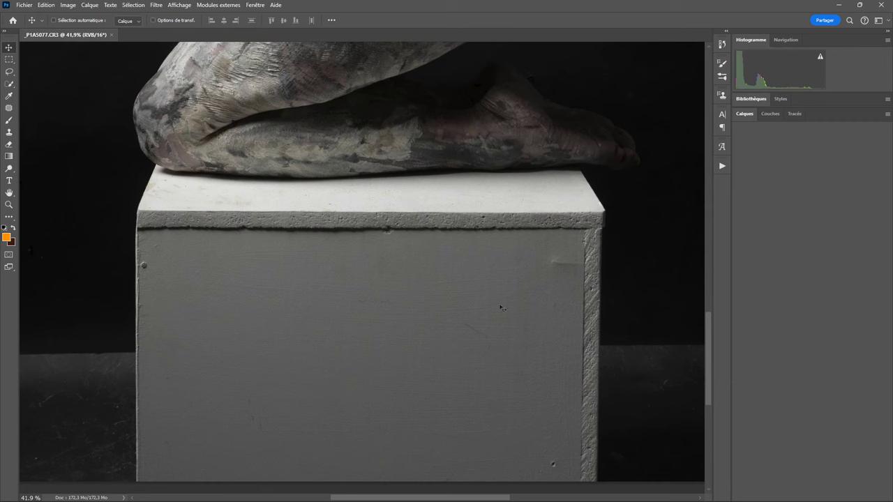
- Select the Clone Stamp tool from the OOPMenu panel and enlarge its brush
middle_click(663, 283)
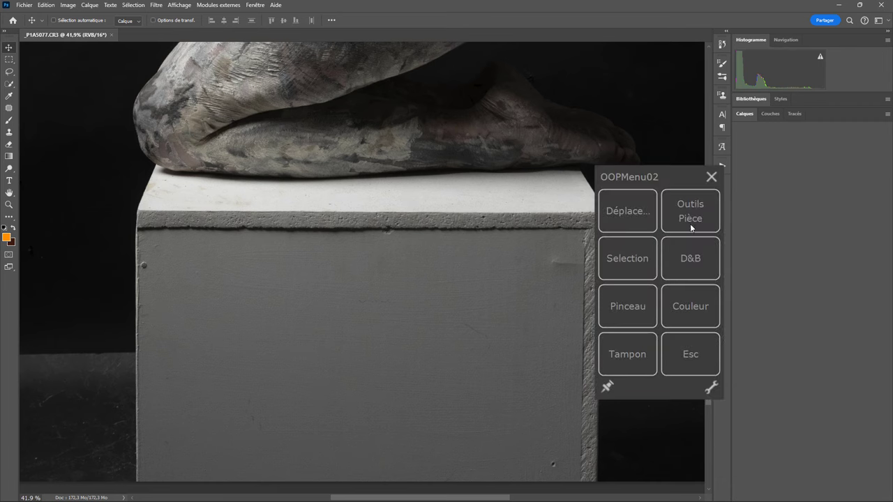
click(626, 352)
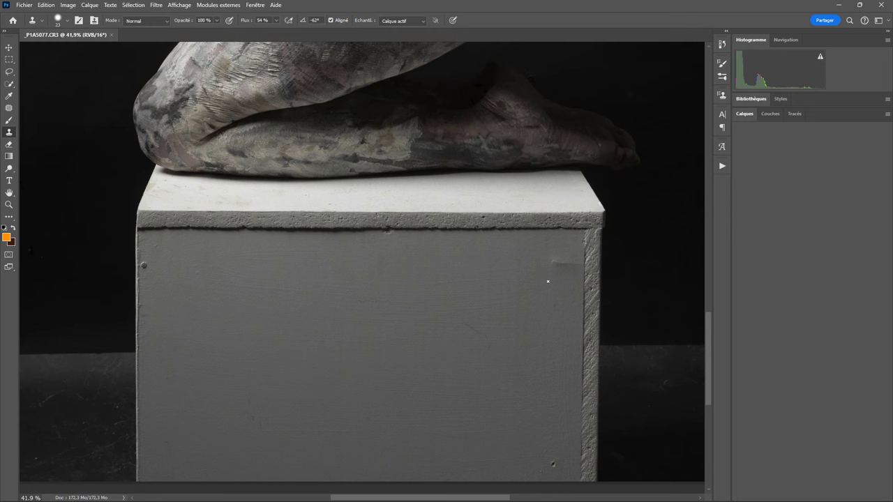
drag(568, 262, 568, 278)
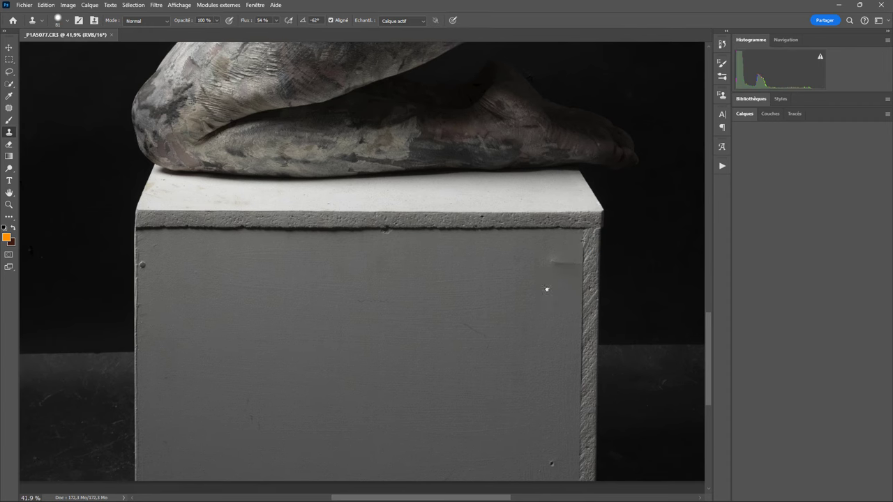
- Clone over the dent near the pedestal's upper-right edge
scroll(546, 291, right, 3)
scroll(437, 295, up, 5)
scroll(437, 295, down, 3)
scroll(478, 263, down, 1)
mouse_move(503, 215)
mouse_down()
mouse_move(494, 255)
mouse_move(496, 447)
mouse_up()
- Patch a mark on the pedestal's front face by dragging it onto clean surface
click(491, 249)
mouse_move(488, 247)
mouse_down()
mouse_move(500, 263)
mouse_move(350, 355)
mouse_up()
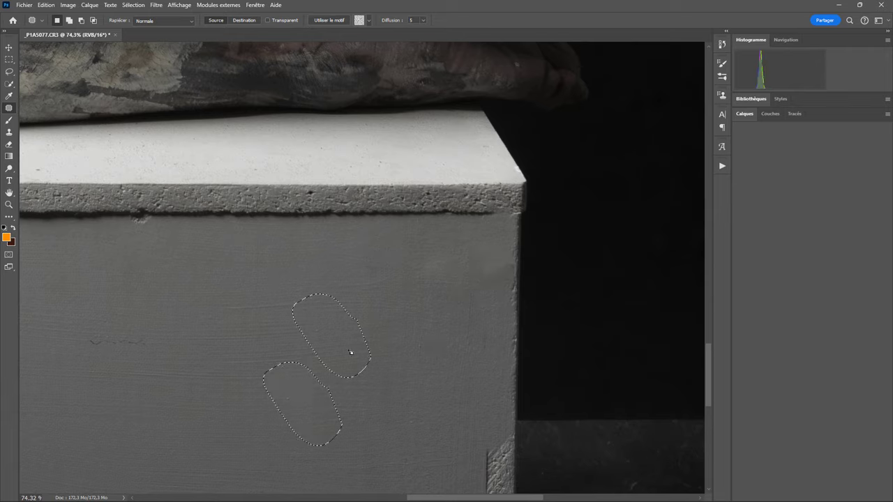
scroll(433, 349, down, 5)
- Clone Stamp the strip along the box edge and its right corner edge
key(s)
key(alt+s)
key(d)
drag(516, 219, 516, 418)
scroll(488, 314, up, 5)
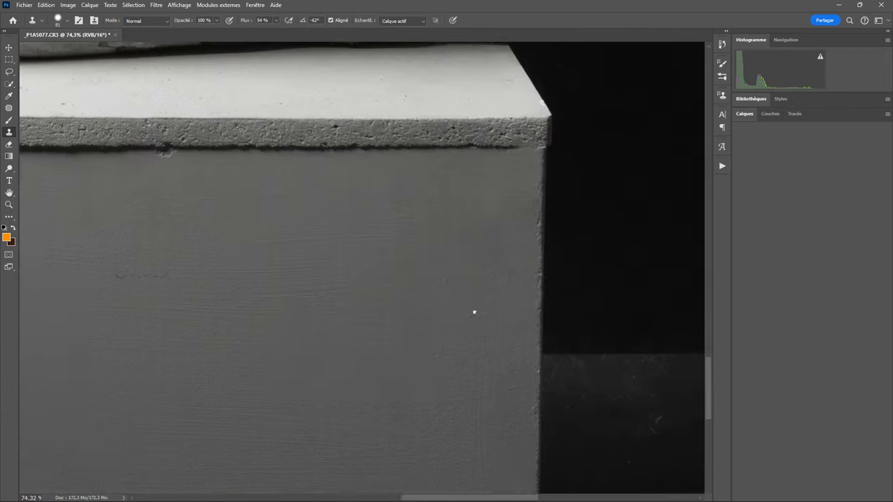
scroll(592, 265, up, 3)
mouse_move(534, 237)
mouse_down()
mouse_move(534, 182)
mouse_move(486, 83)
mouse_move(516, 149)
mouse_up()
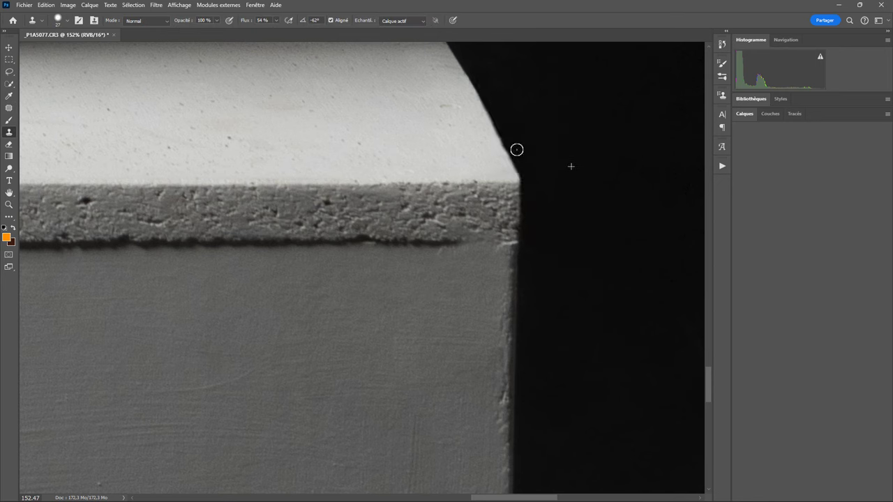
- Polygonal-lasso the dark area beside the corner and clone-darken the bright diagonal edge inside
right_click(9, 72)
click(56, 84)
click(452, 50)
click(538, 88)
click(541, 225)
double_click(519, 182)
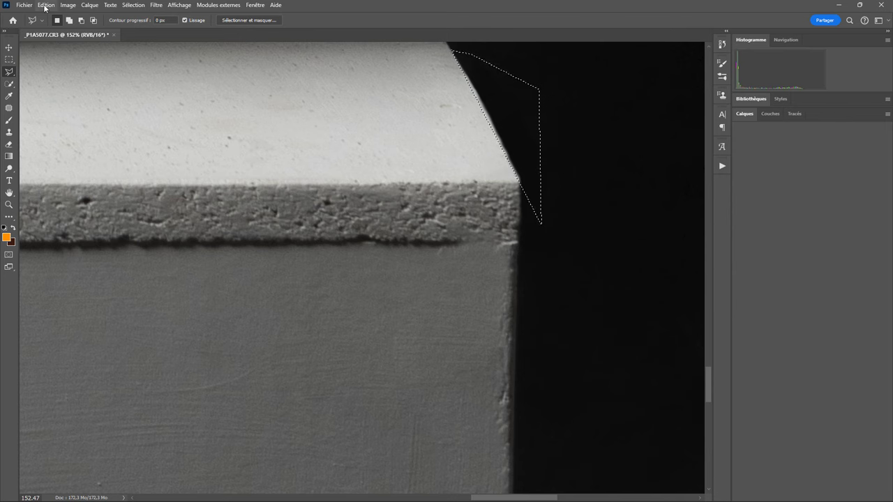
key(s)
drag(487, 105, 512, 148)
key(ctrl+d)
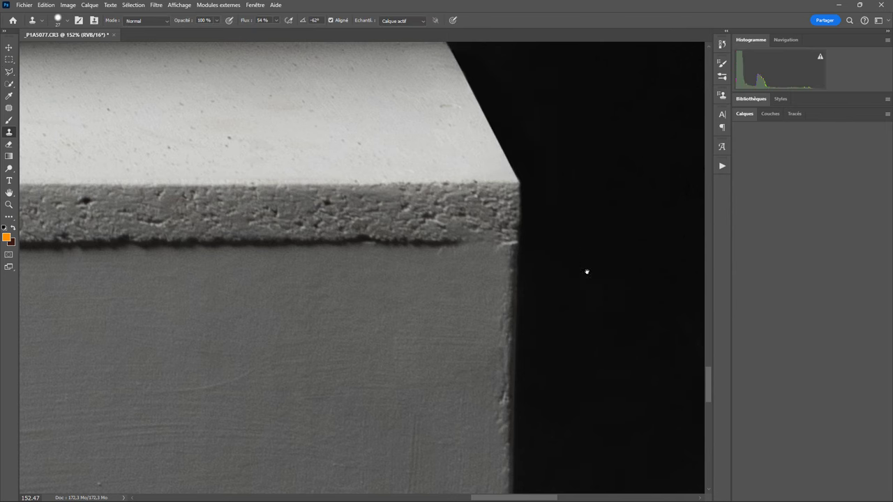
- Clone-smooth the grey band under the pedestal's top edge and its left edge
drag(586, 267, 624, 284)
drag(551, 213, 184, 213)
scroll(488, 223, left, 3)
drag(456, 235, 202, 223)
scroll(384, 277, up, 2)
drag(486, 235, 188, 233)
drag(637, 234, 368, 232)
scroll(405, 232, left, 5)
mouse_move(596, 235)
mouse_down()
mouse_move(442, 230)
mouse_move(179, 253)
mouse_move(145, 277)
mouse_move(145, 295)
mouse_up()
scroll(498, 379, down, 5)
- Patch the band under the top edge and marks near the left edge and lower face
key(j)
scroll(498, 379, up, 3)
scroll(412, 342, down, 1)
scroll(458, 325, down, 1)
drag(269, 274, 643, 286)
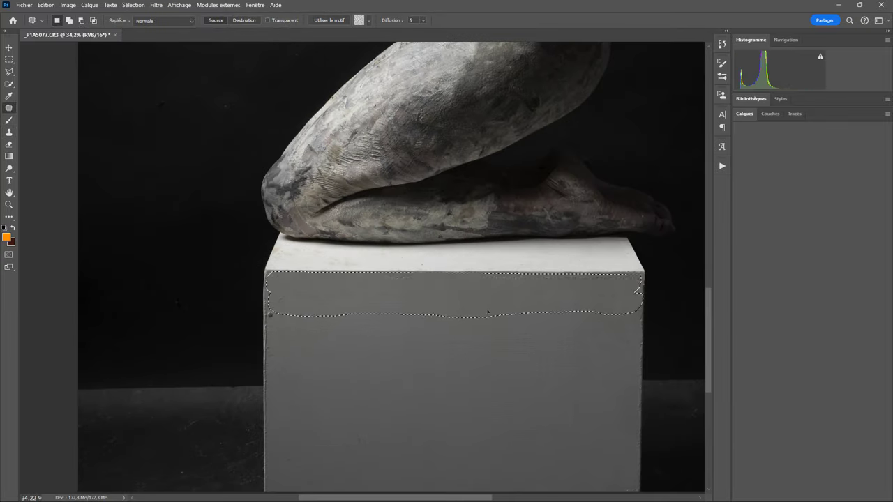
scroll(389, 354, up, 4)
scroll(388, 354, up, 3)
drag(649, 251, 653, 302)
scroll(647, 422, down, 5)
scroll(462, 299, up, 3)
drag(462, 300, 603, 313)
scroll(591, 325, up, 1)
scroll(590, 325, up, 2)
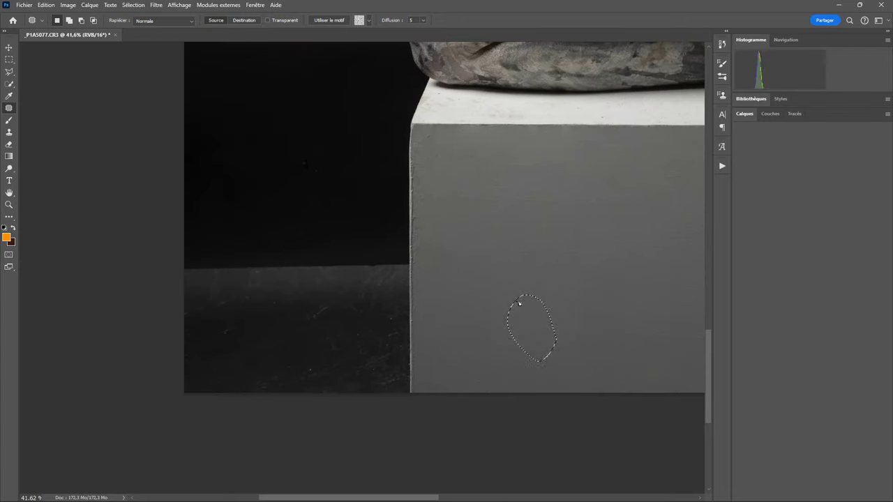
scroll(436, 207, up, 1)
- Patch a stain on the pedestal's top surface onto clean area
key(s)
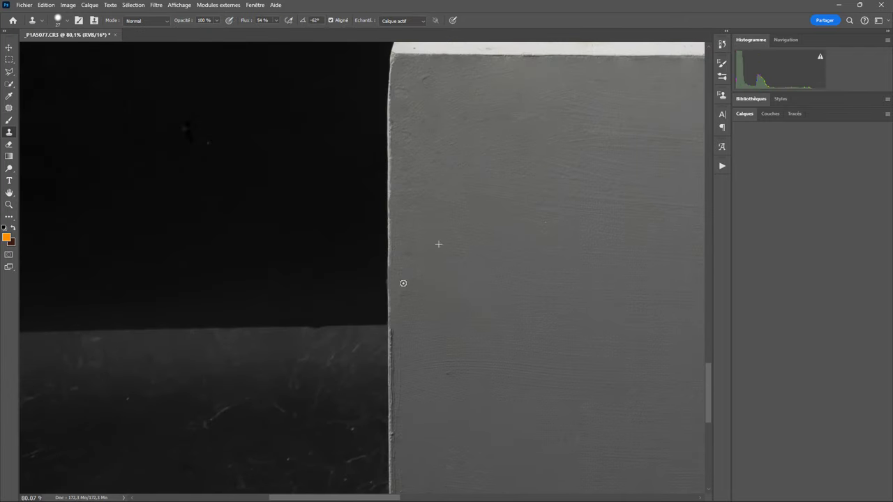
scroll(395, 395, down, 5)
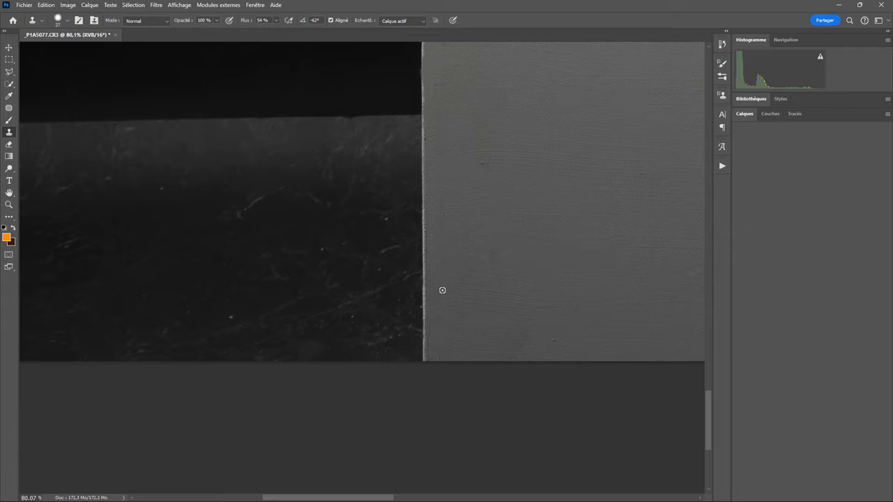
scroll(440, 291, up, 1)
key(j)
drag(273, 252, 281, 275)
drag(165, 232, 139, 266)
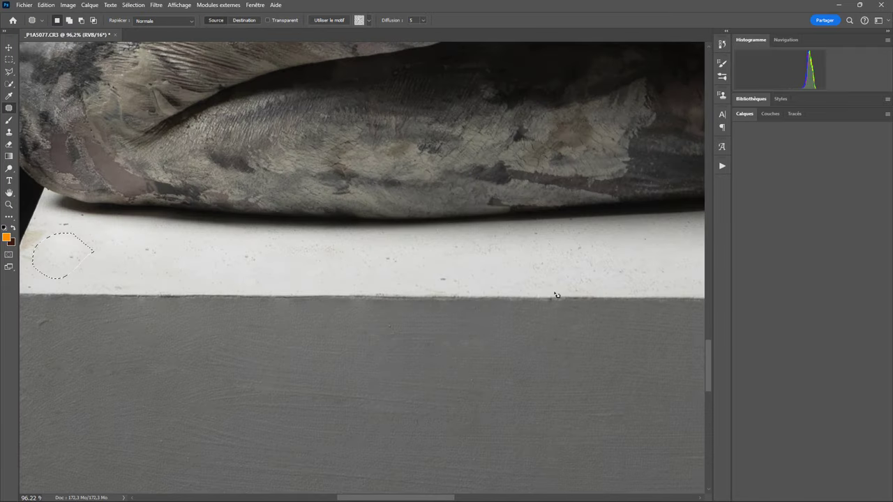
scroll(314, 265, down, 3)
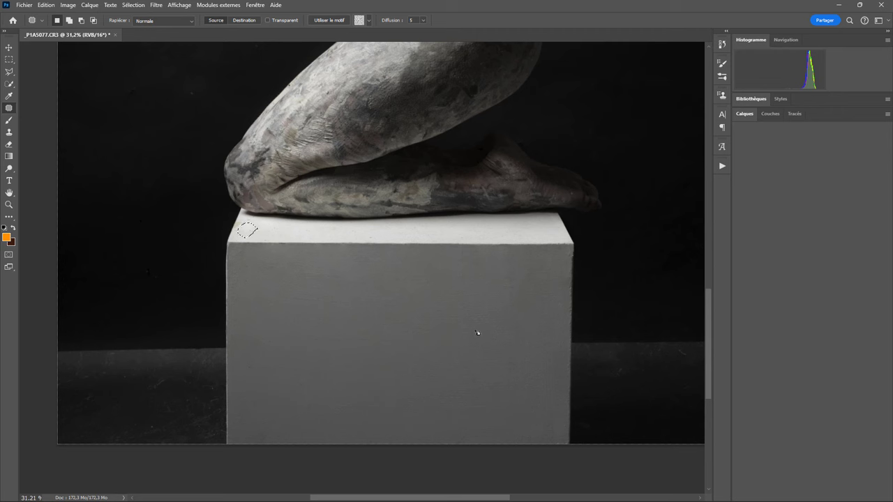
- Deselect the leftover patch selection with Ctrl+D
key(ctrl+d)
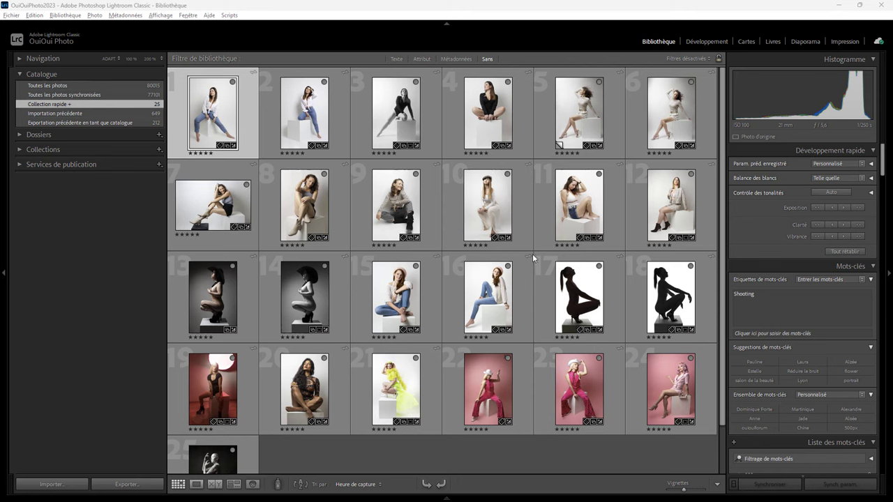
double_click(578, 309)
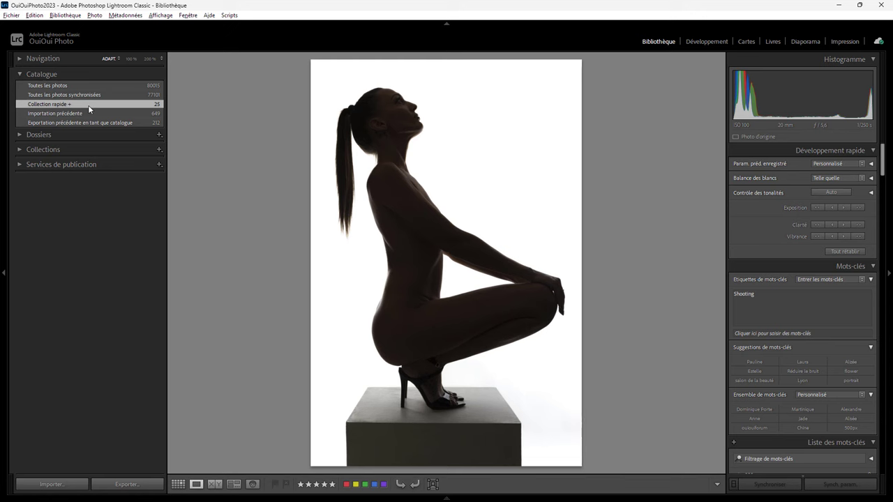
click(178, 484)
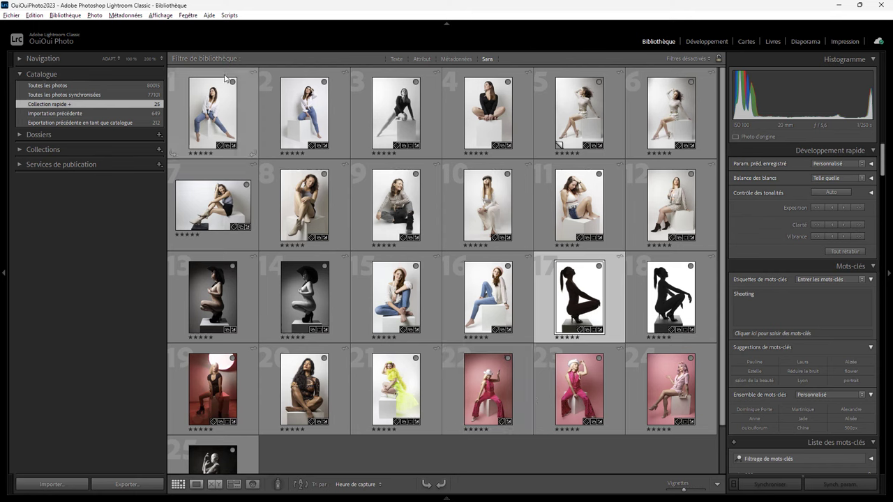
mouse_move(579, 296)
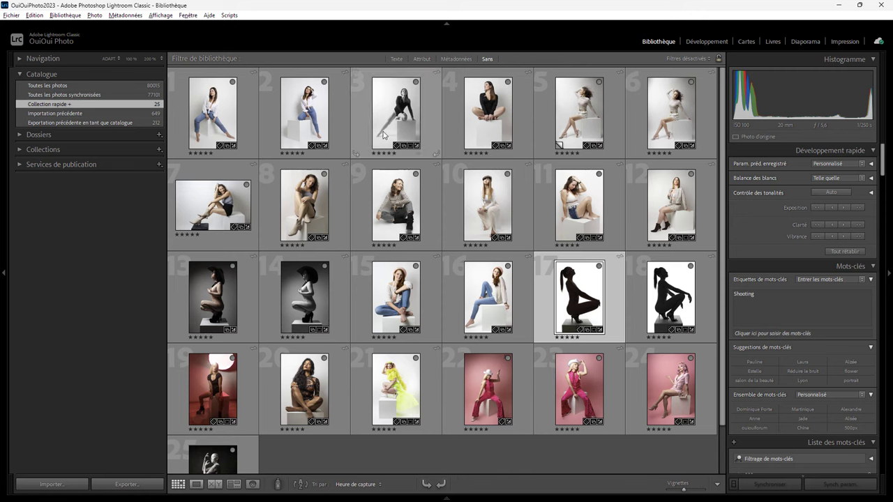
click(223, 453)
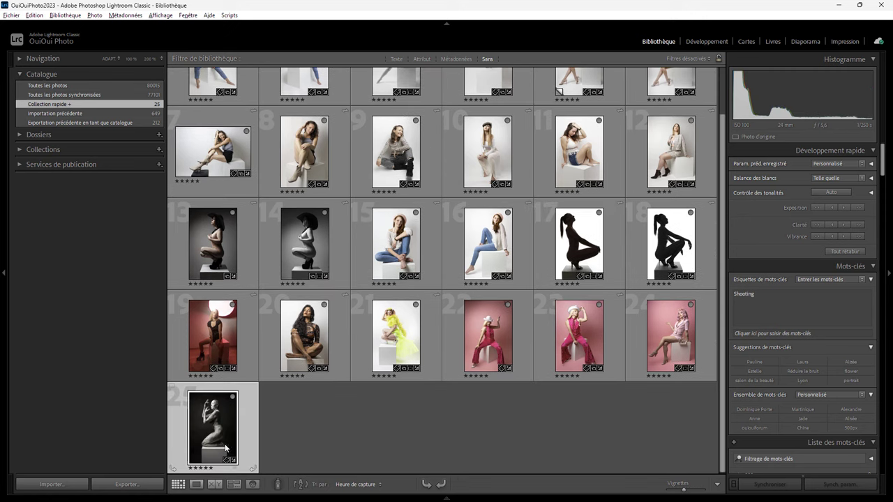
double_click(491, 342)
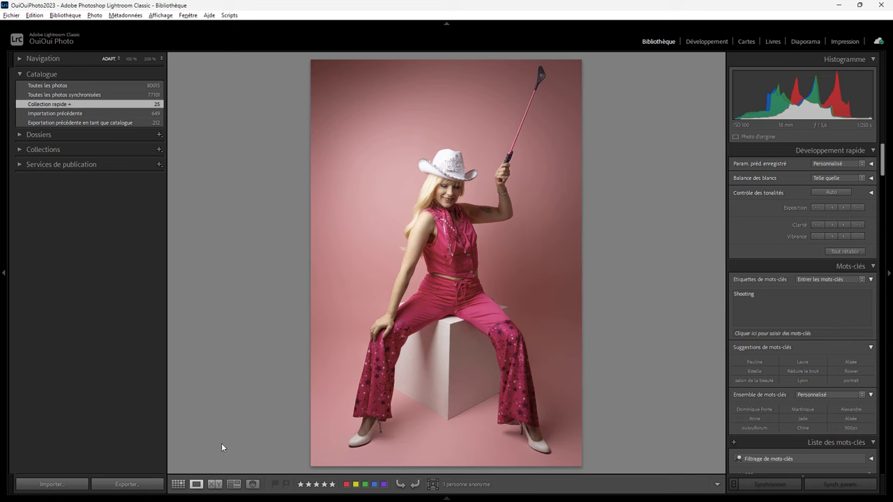
click(178, 484)
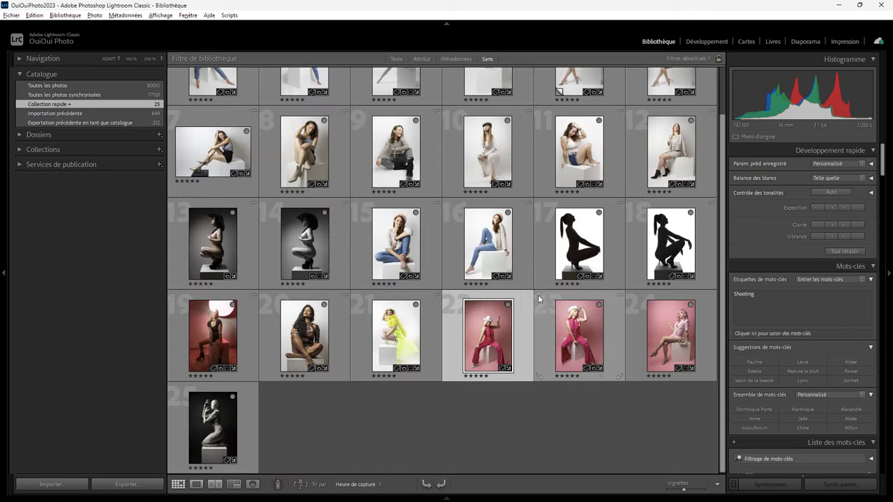